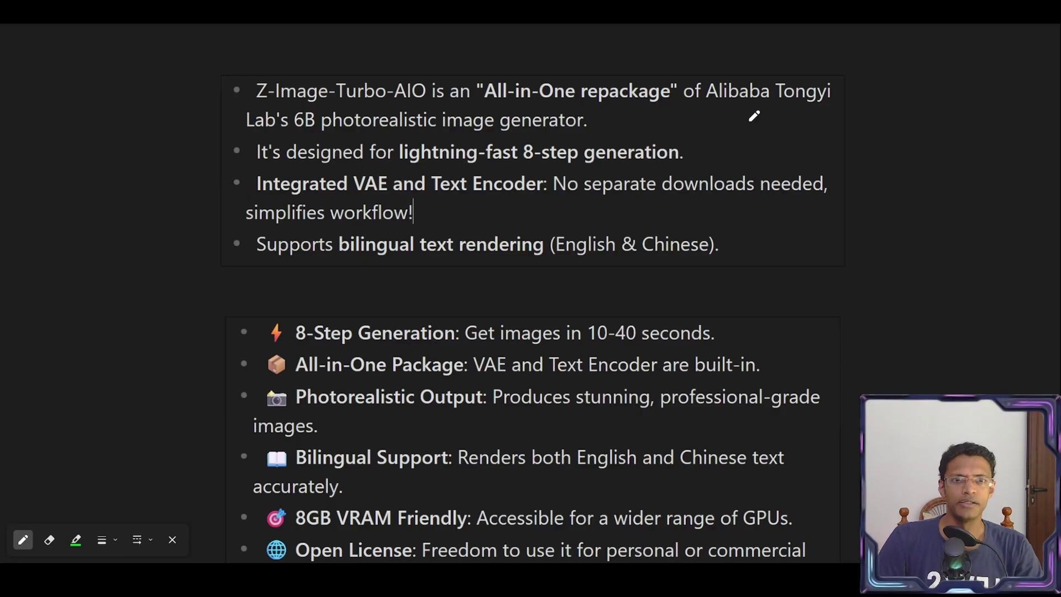
Underline Alibaba Tongyi, 6B, 8-step generation, bilingual English rendering, and integrated VAE/text encoder
left_click_drag(692, 104, 804, 108)
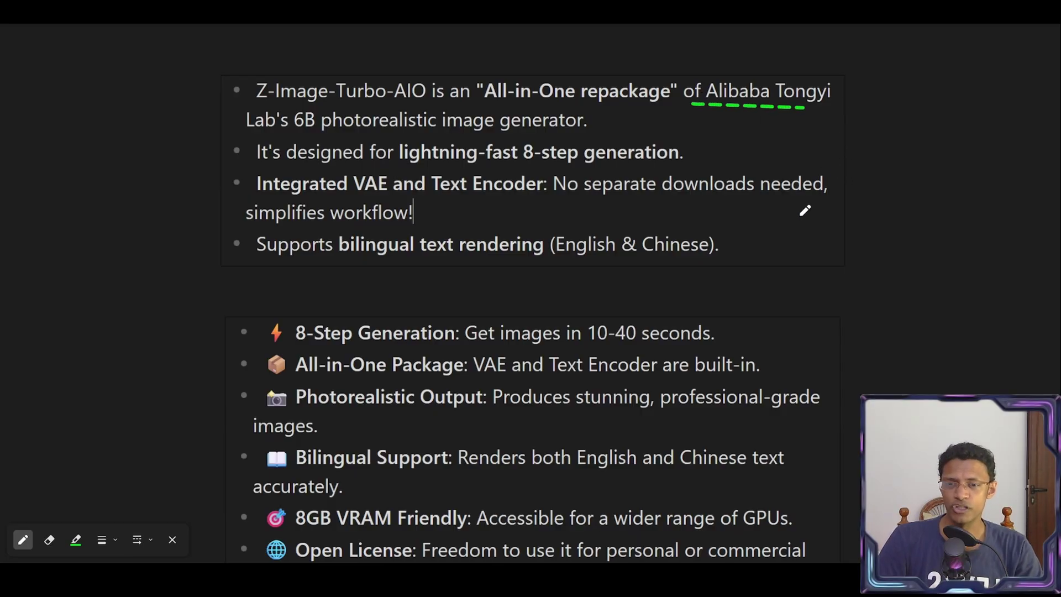
left_click_drag(287, 133, 493, 132)
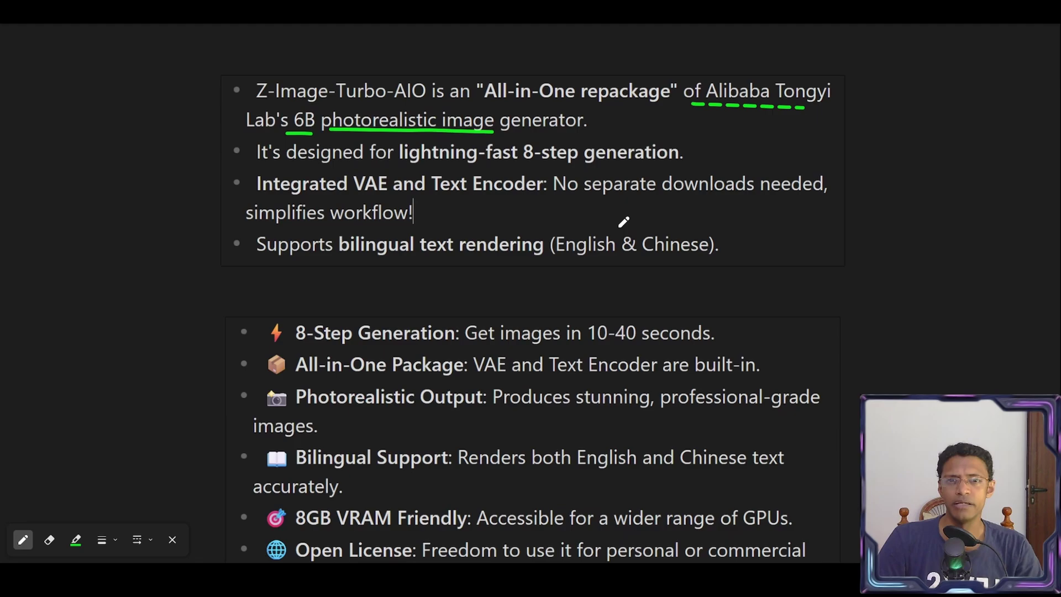
left_click_drag(459, 165, 665, 167)
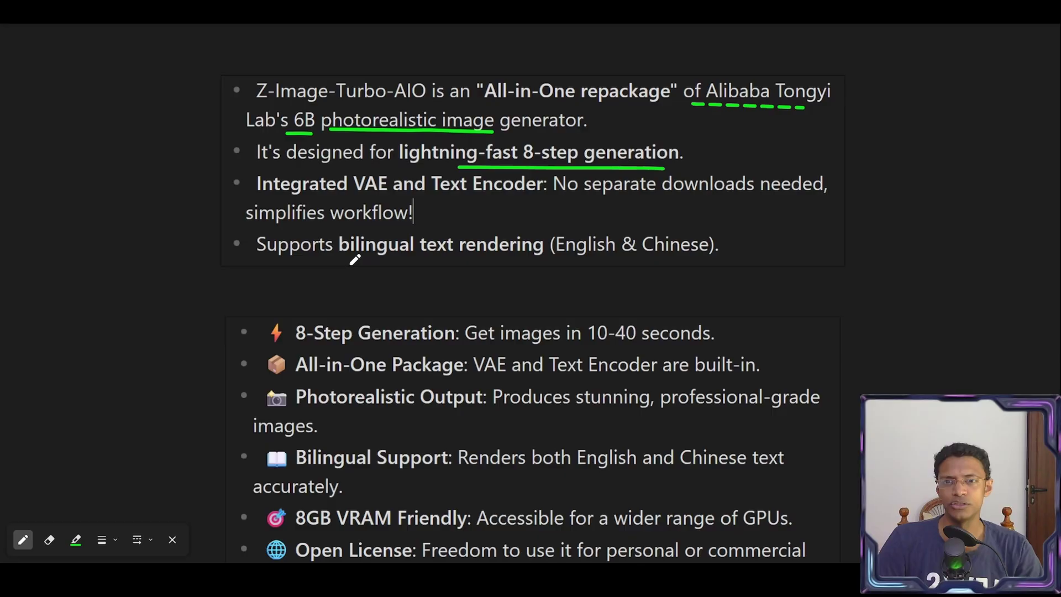
left_click_drag(342, 263, 412, 264)
left_click_drag(555, 262, 599, 261)
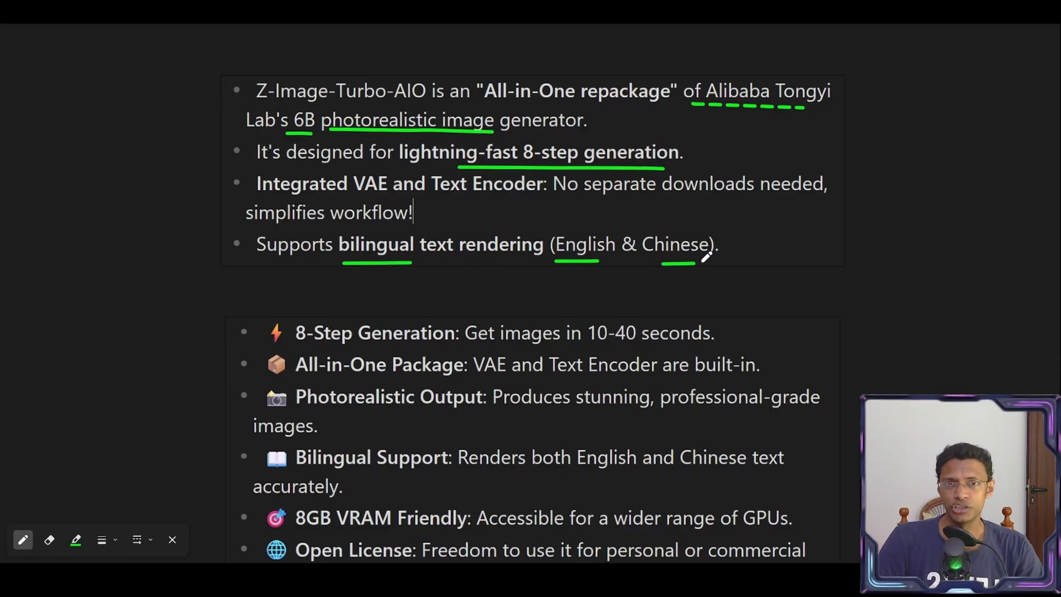
left_click_drag(452, 263, 522, 264)
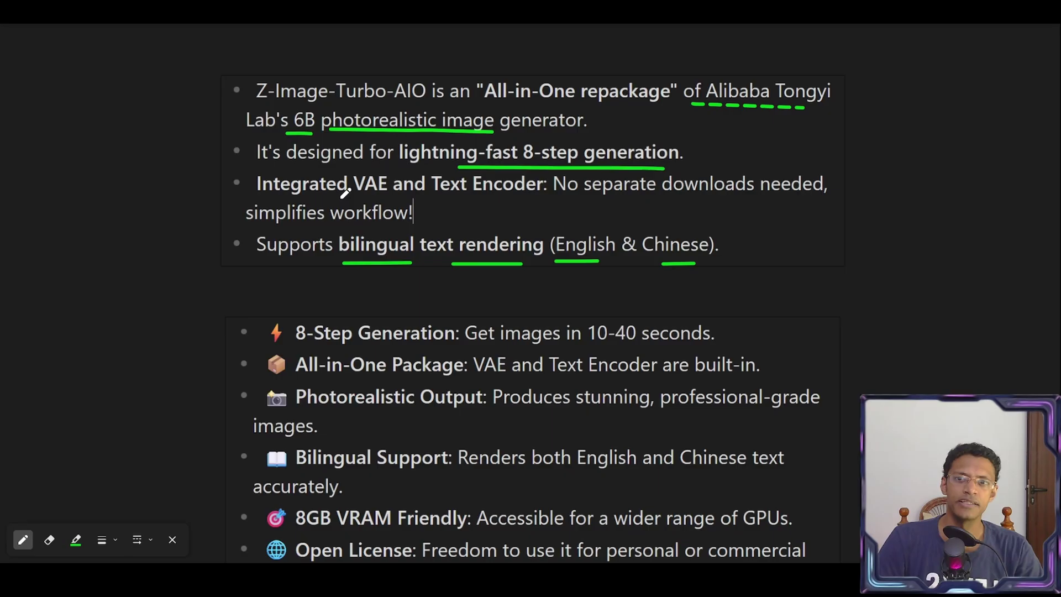
left_click_drag(301, 195, 547, 193)
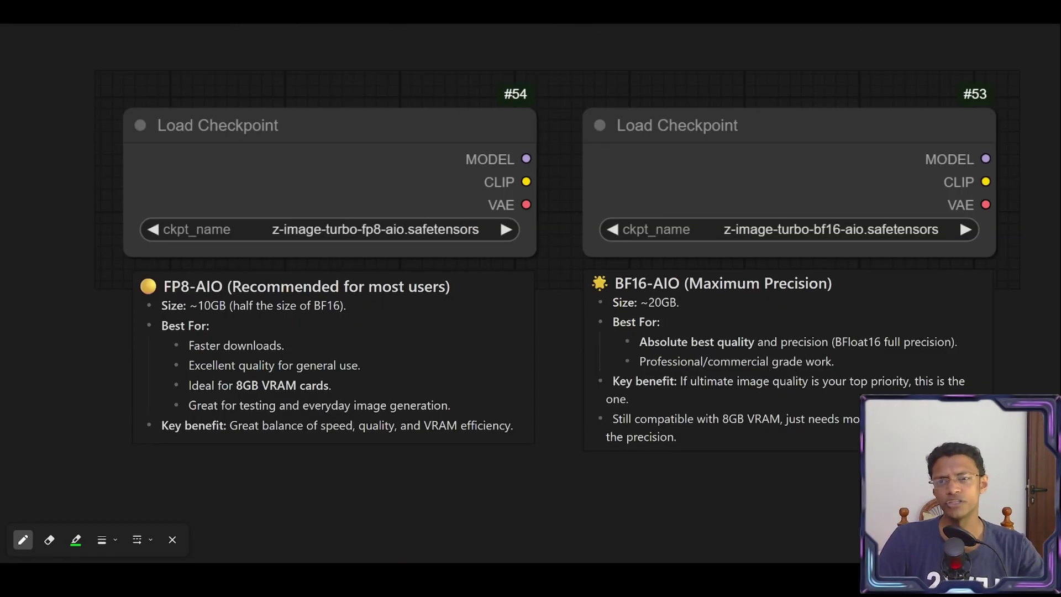
Underline fp8 and bf16 checkpoint names, the 8GB VRAM and ~20GB notes, and the quality lines
left_click_drag(347, 243, 399, 243)
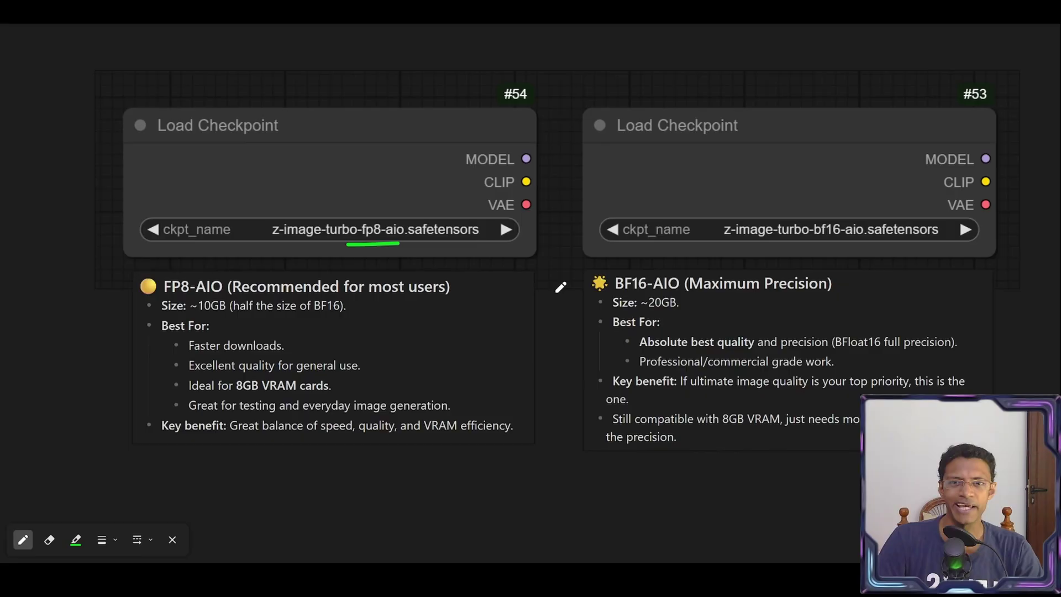
left_click_drag(808, 239, 841, 239)
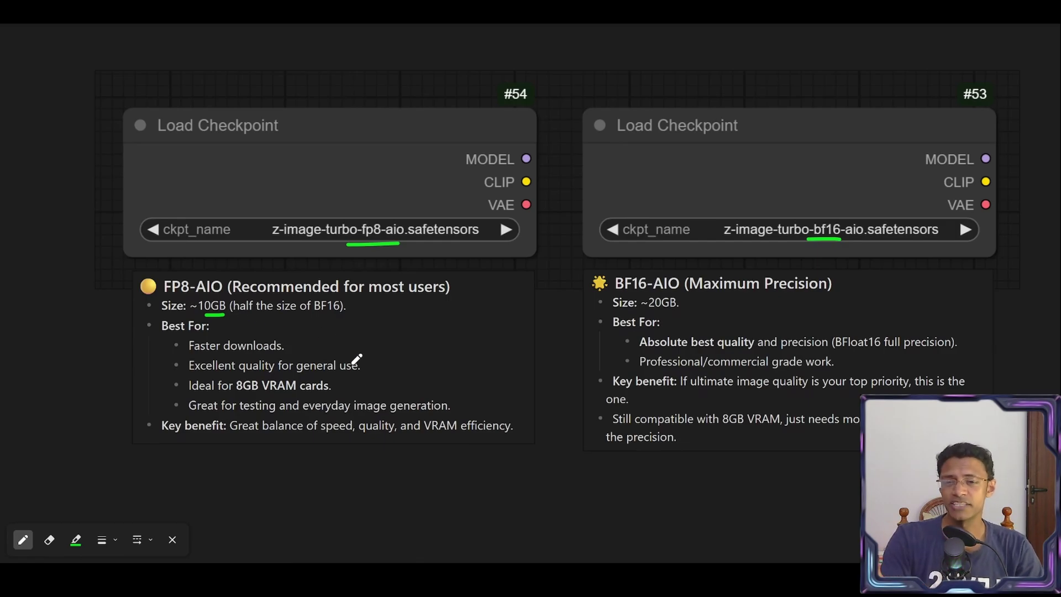
left_click_drag(236, 394, 294, 394)
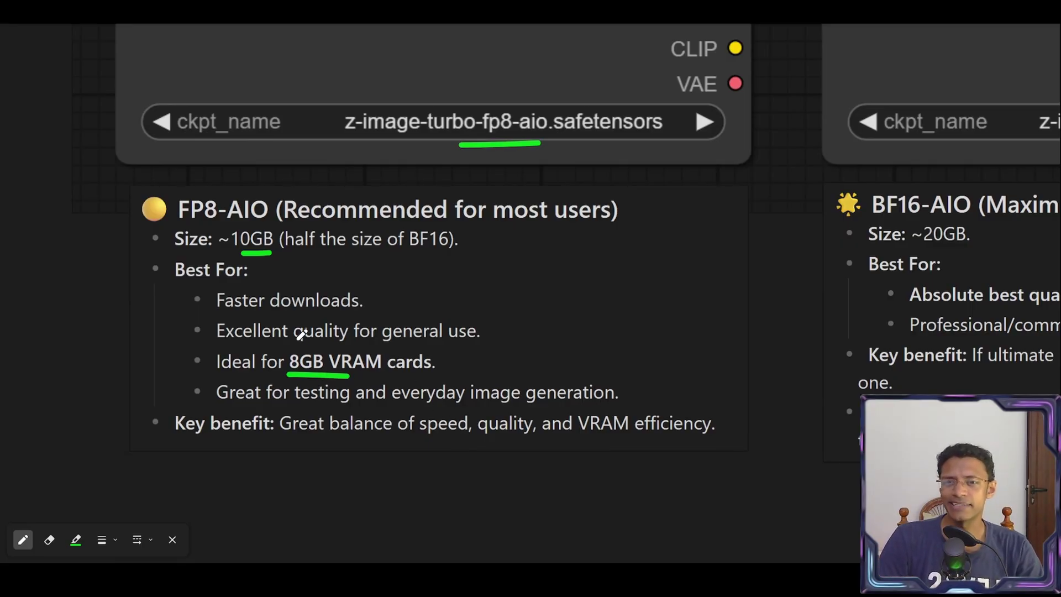
left_click_drag(273, 342, 363, 343)
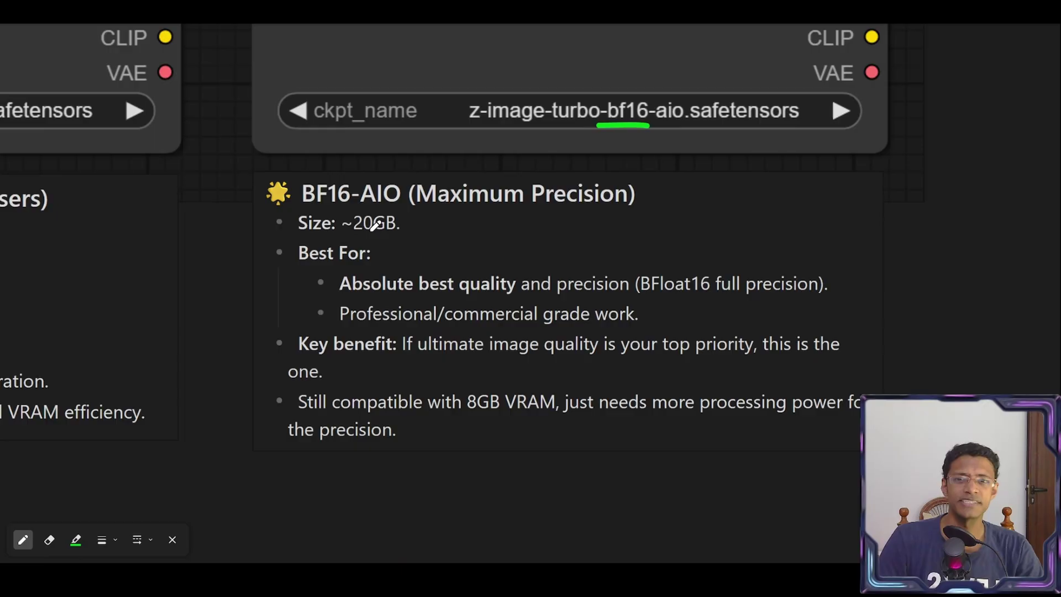
left_click_drag(338, 236, 397, 235)
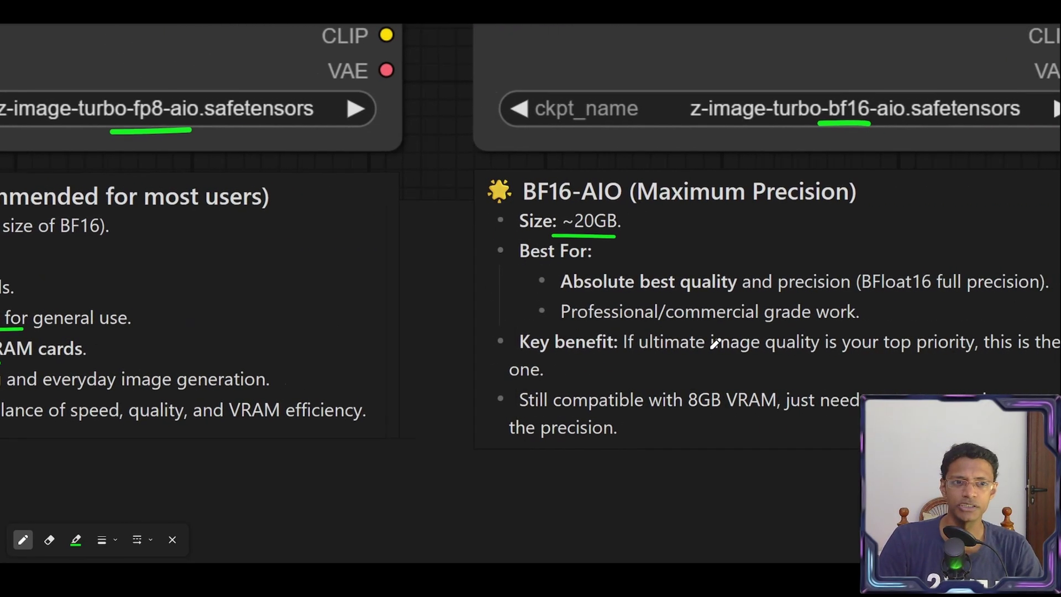
left_click_drag(445, 285, 685, 285)
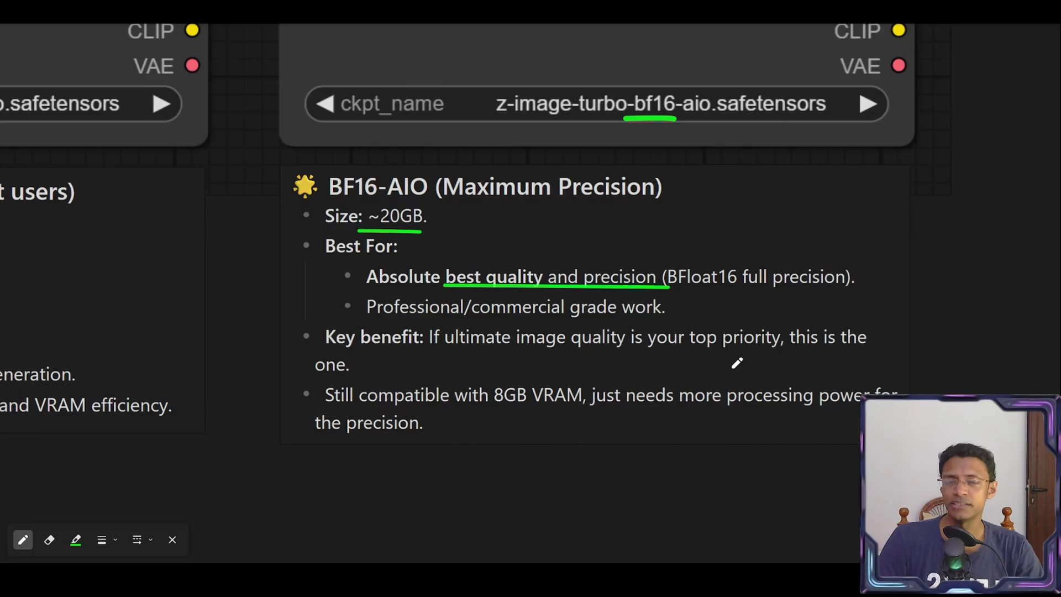
left_click_drag(492, 341, 691, 337)
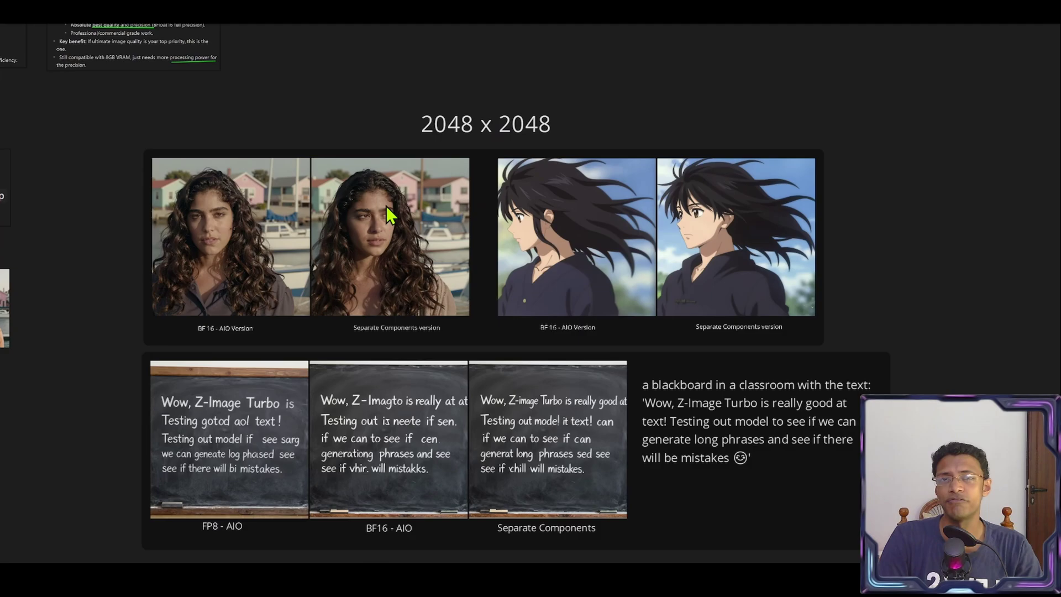
Zoom the canvas out and back in to inspect the 2048×2048 sample images
scroll(462, 296, "down", 2)
scroll(525, 254, "down", 5)
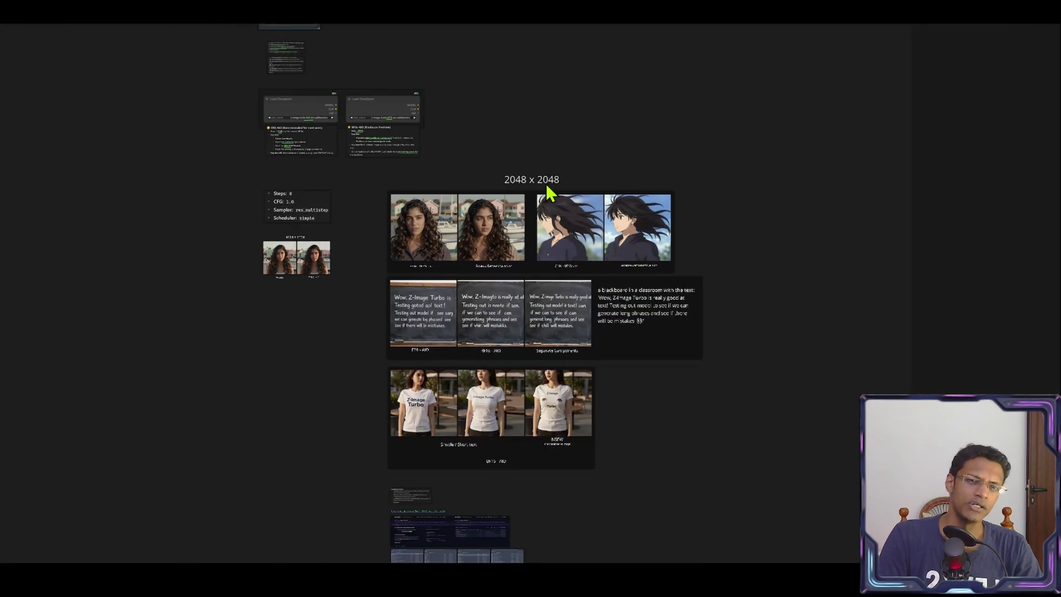
scroll(481, 243, "up", 2)
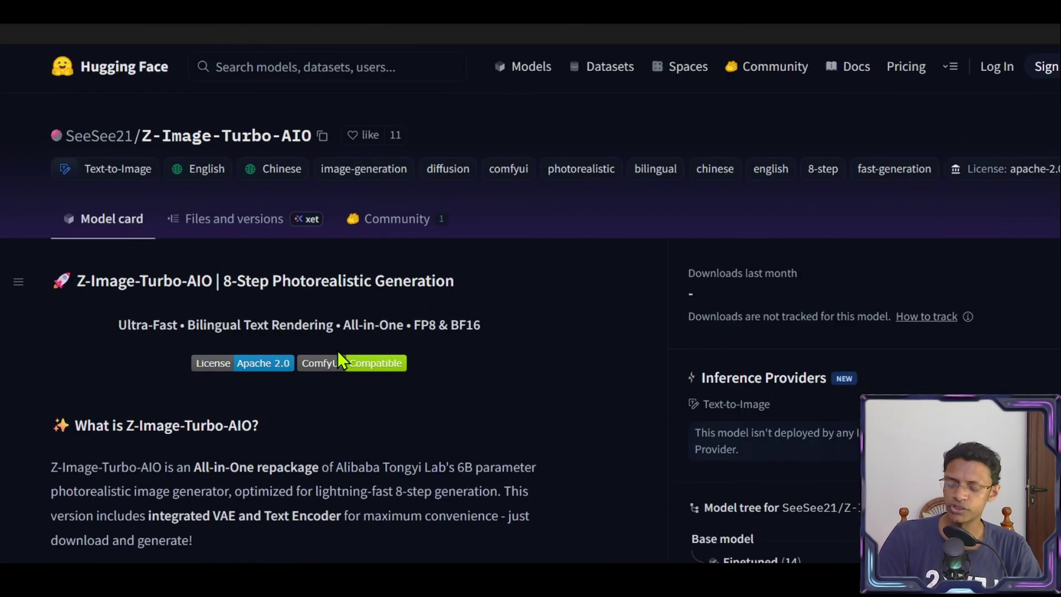
Circle the Files and versions area and box both checkpoints' download links, then stop annotating
left_click_drag(188, 235, 190, 232)
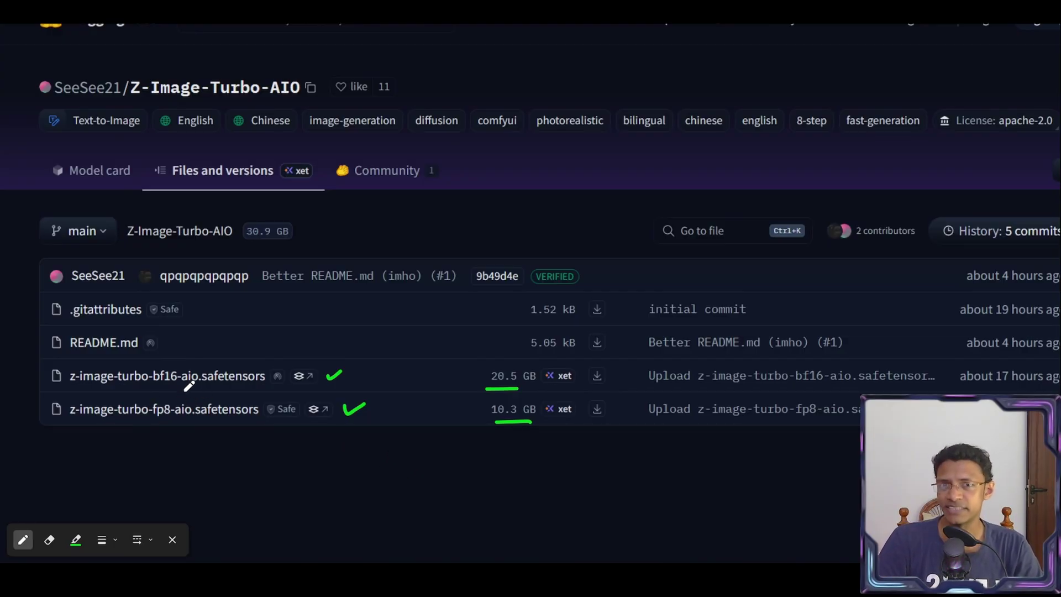
mouse_move(613, 361)
left_mouse_down()
mouse_move(587, 362)
mouse_move(620, 417)
mouse_move(614, 358)
left_mouse_up()
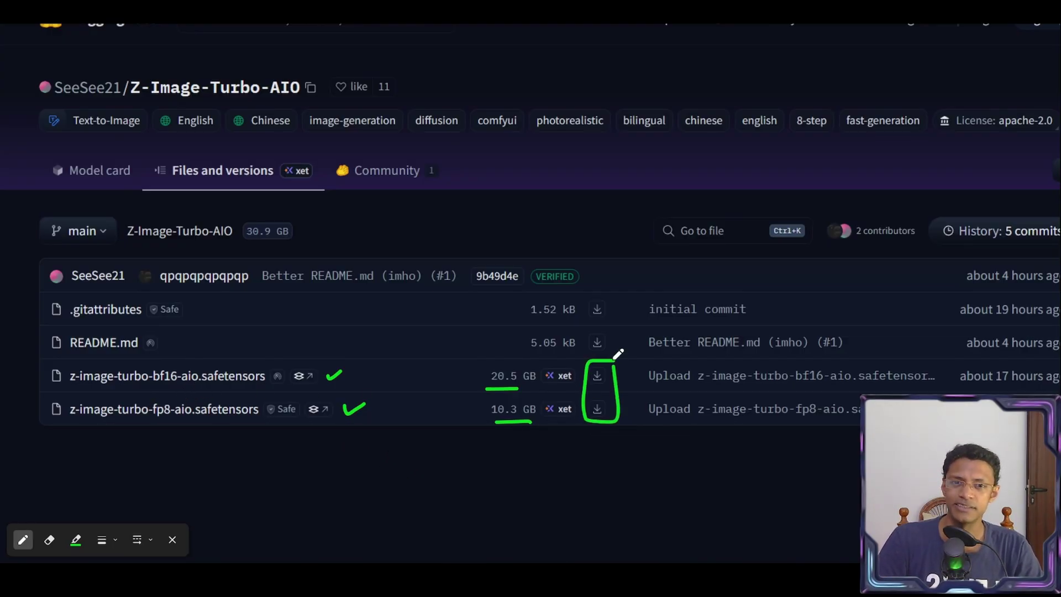
key("Escape")
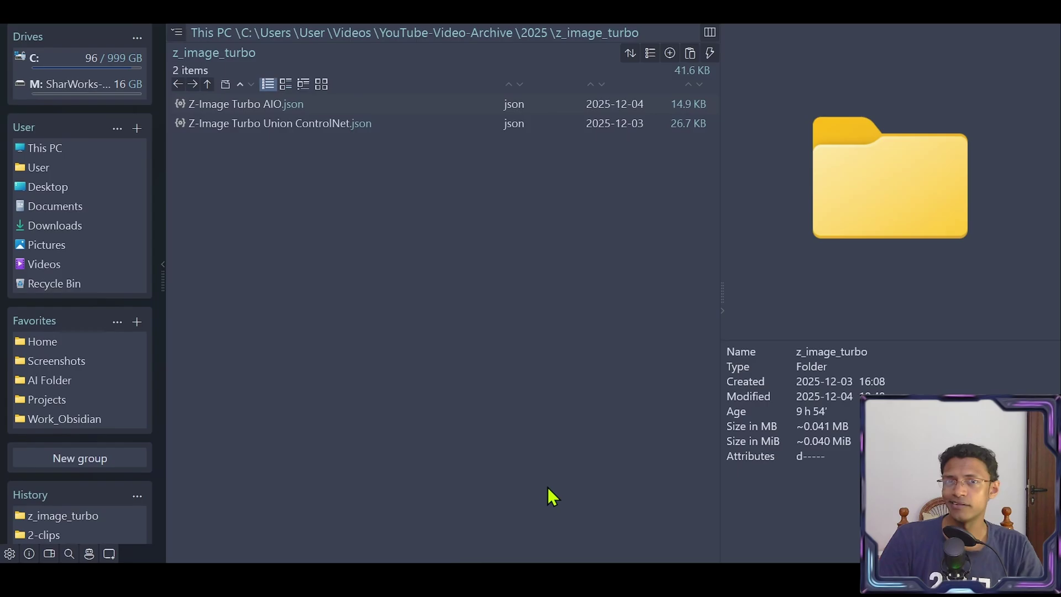
Drag Z-Image Turbo AIO.json from the z_image_turbo folder onto the ComfyUI canvas
left_click(241, 106)
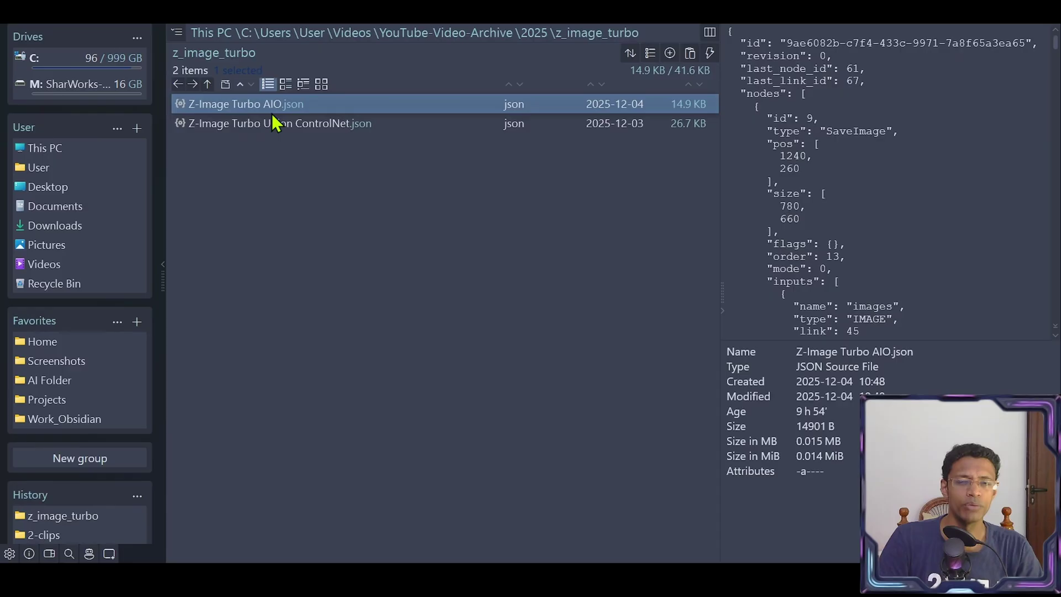
mouse_move(251, 104)
left_mouse_down()
mouse_move(603, 553)
mouse_move(487, 354)
left_mouse_up()
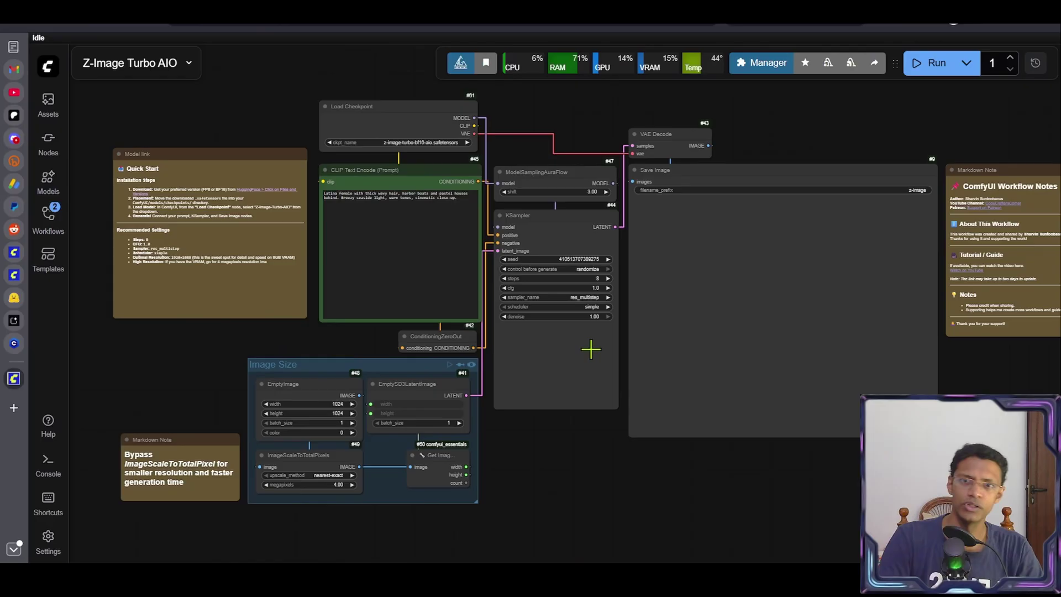
Reload node definitions and set the Load Checkpoint node to the bf16 AIO checkpoint
key("r")
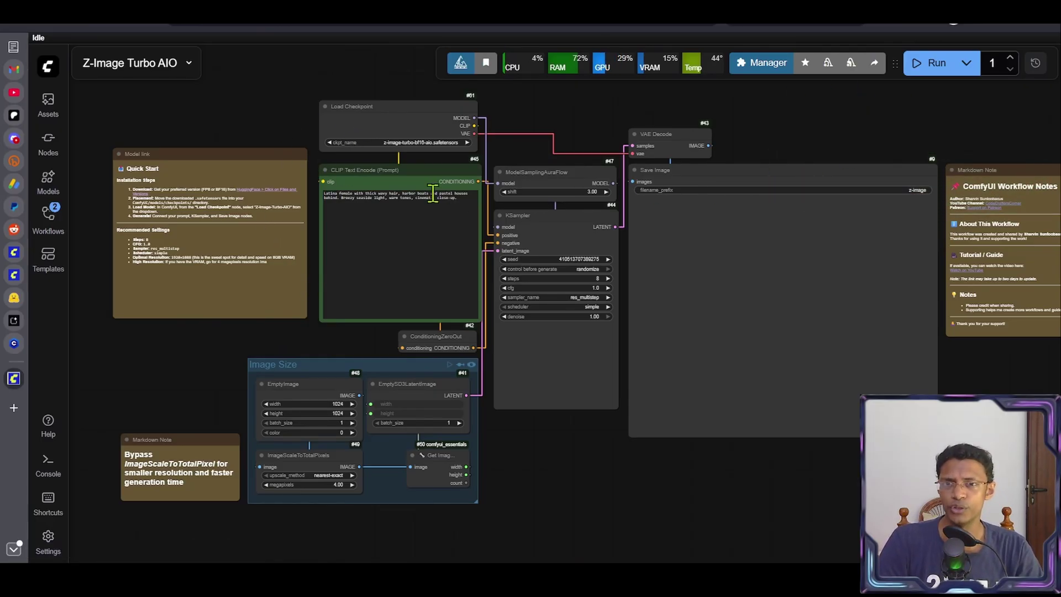
left_click(386, 124)
scroll(386, 123, "up", 5)
scroll(343, 130, "up", 5)
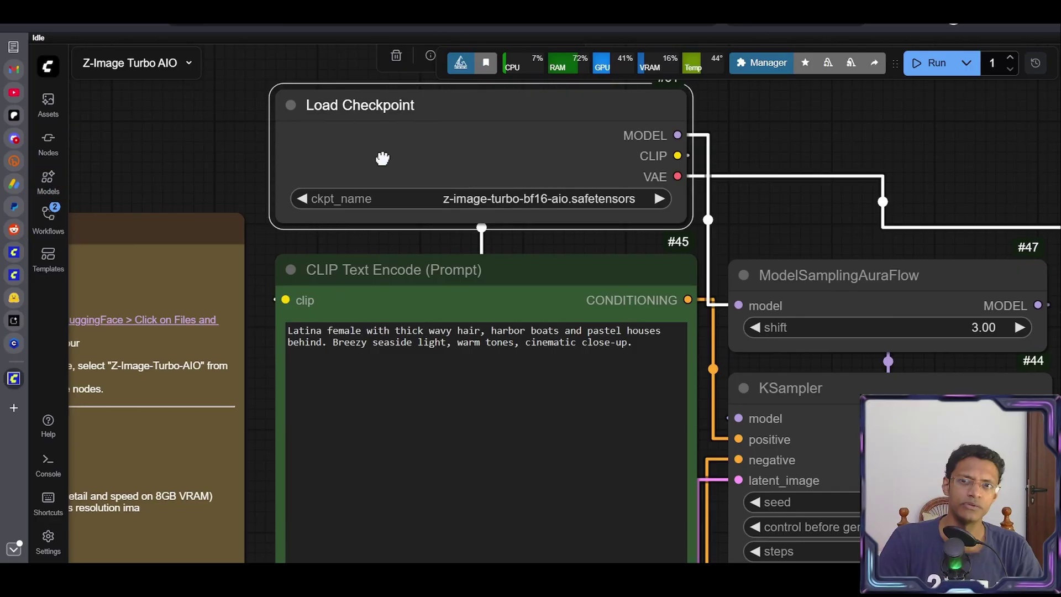
left_click_drag(383, 159, 324, 253)
scroll(432, 348, "up", 2)
left_click(476, 316)
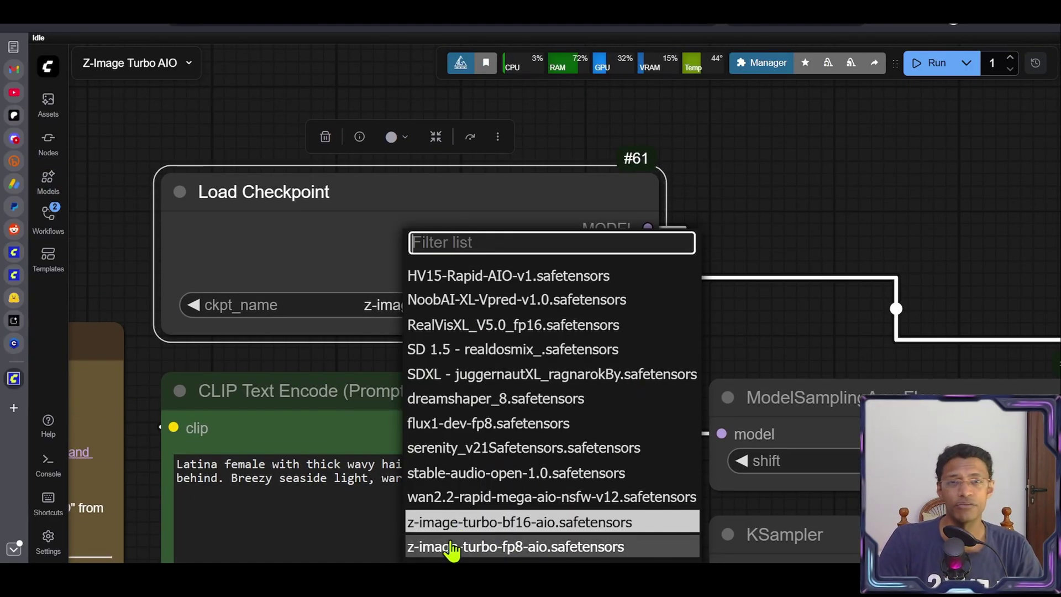
left_click(534, 524)
Bypass the ImageScaleToTotalPixels node in the Image Size group for 1024×1024 output
scroll(495, 312, "down", 5)
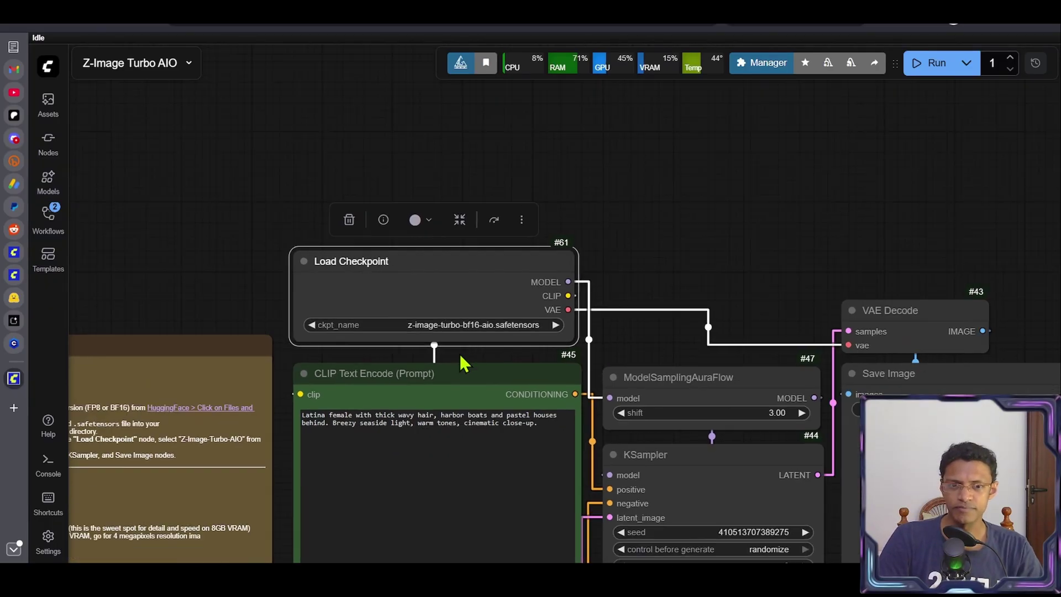
left_click_drag(464, 355, 502, 249)
scroll(367, 327, "up", 3)
left_click_drag(293, 393, 315, 191)
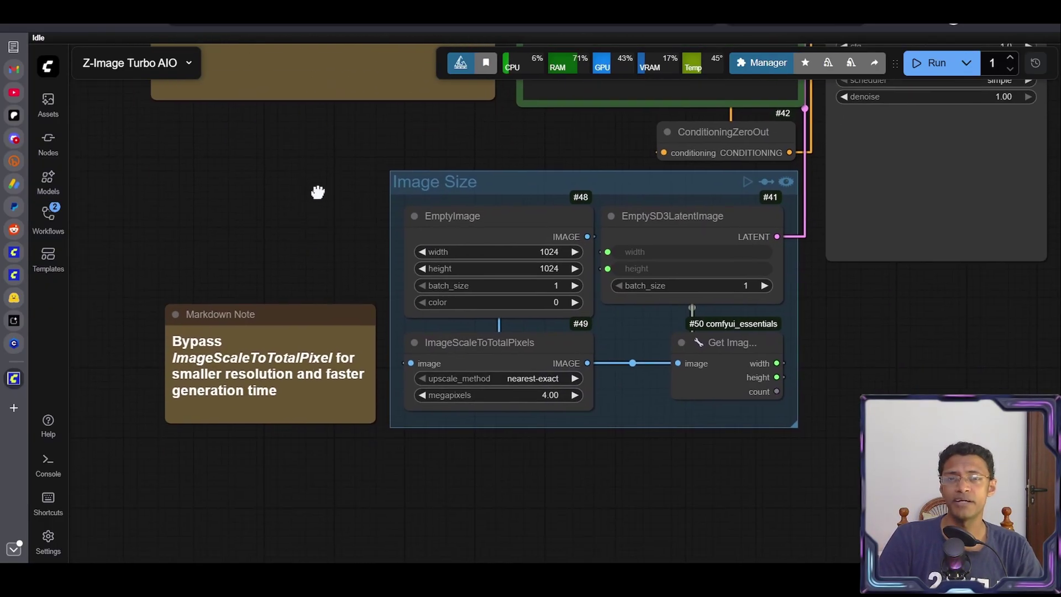
scroll(346, 315, "up", 3)
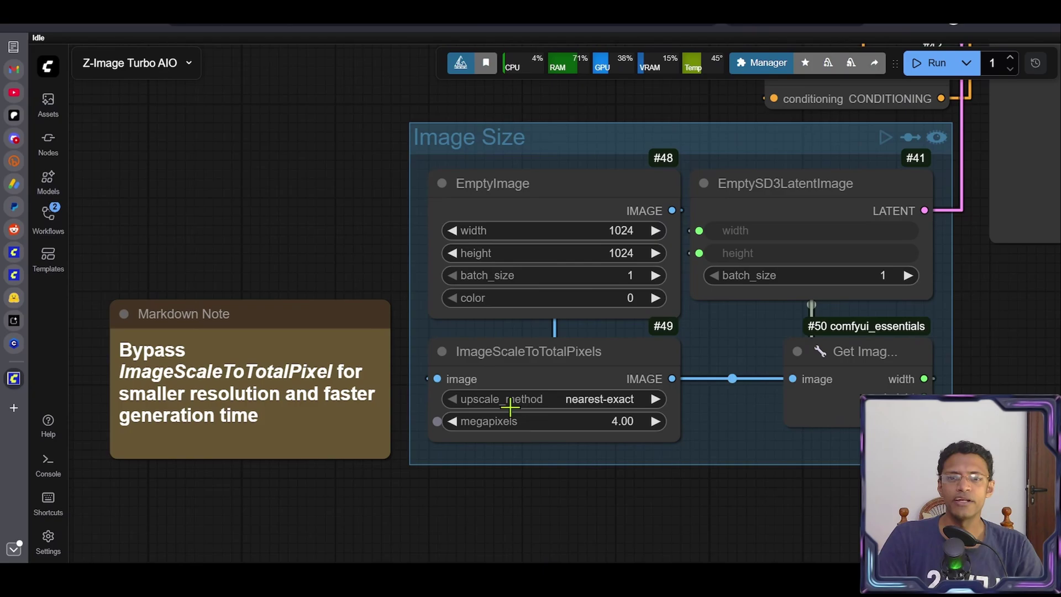
left_click(560, 354)
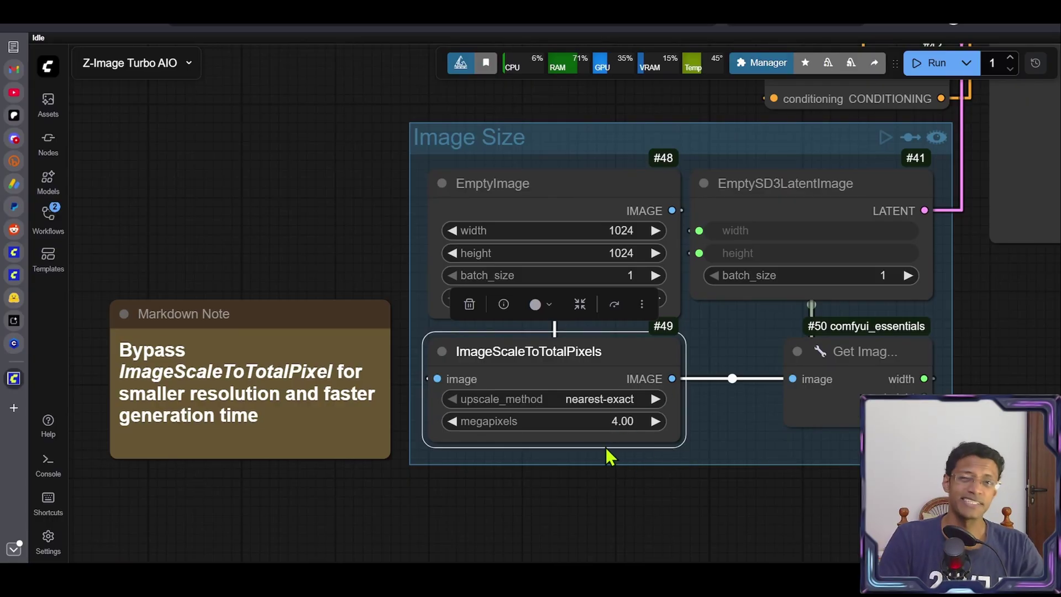
scroll(605, 449, "down", 1)
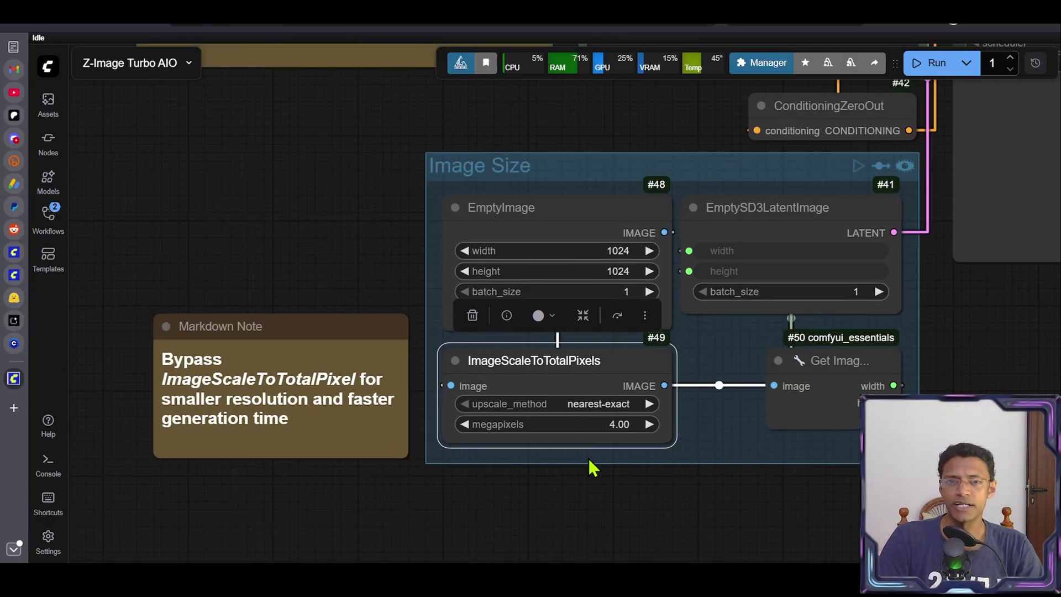
scroll(589, 463, "down", 1)
left_click_drag(504, 467, 491, 495)
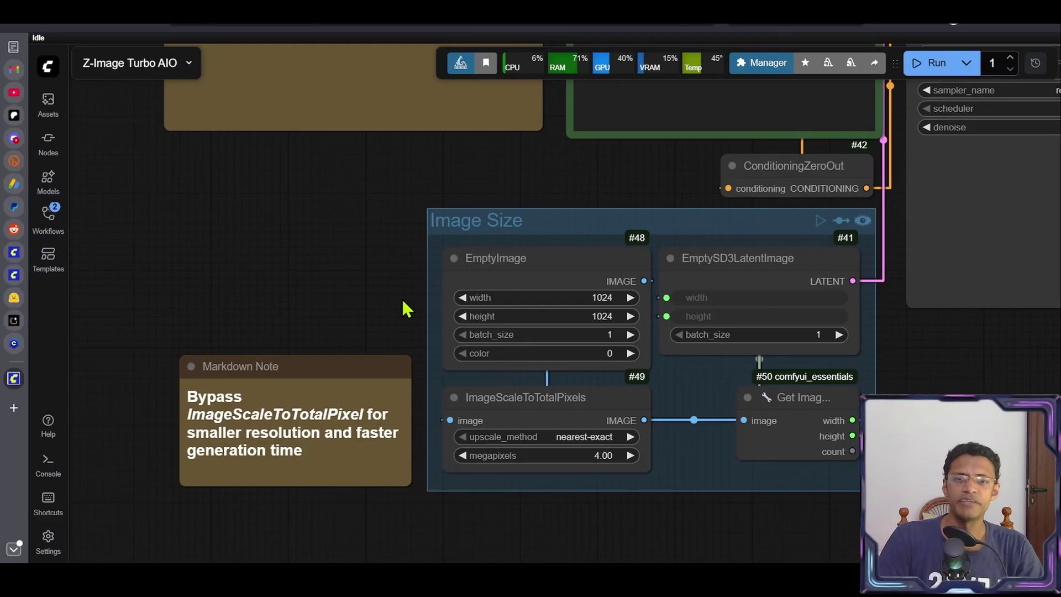
left_click(636, 396)
left_click(607, 357)
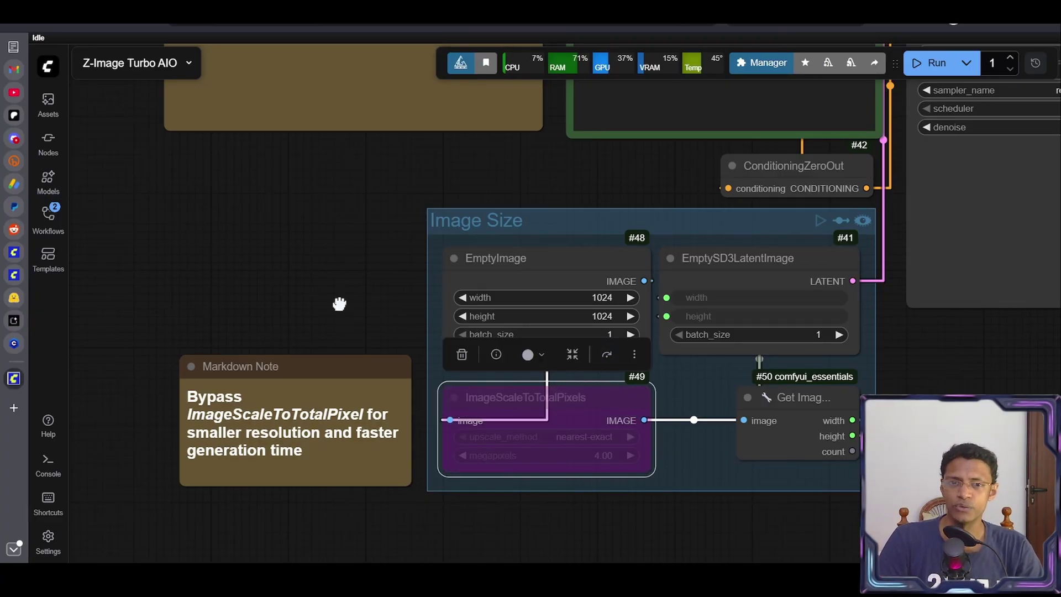
left_click(663, 353)
scroll(663, 352, "up", 4)
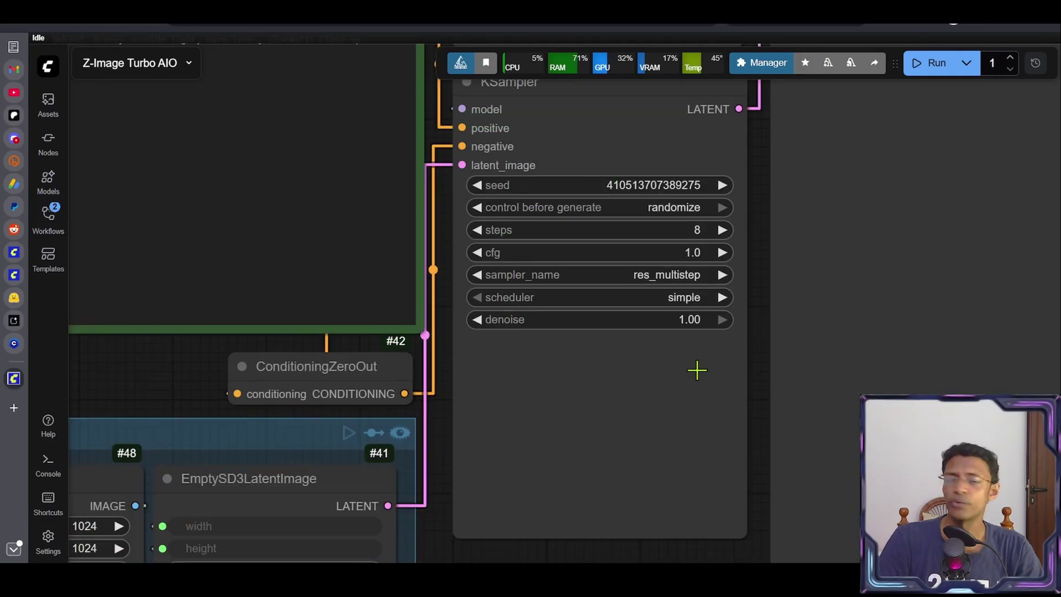
scroll(742, 270, "up", 3)
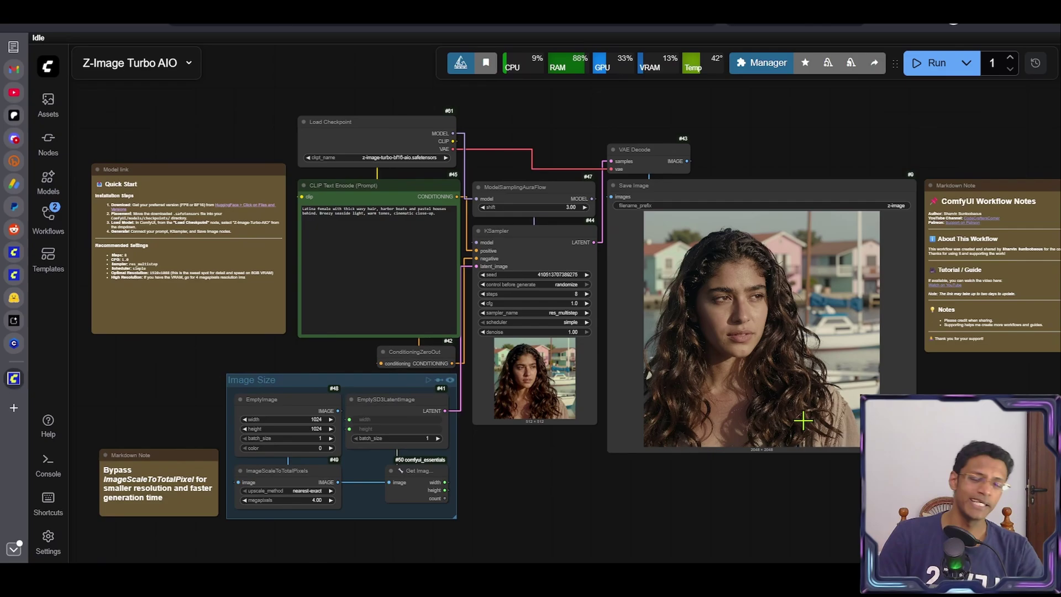
scroll(803, 421, "up", 5)
scroll(796, 404, "up", 4)
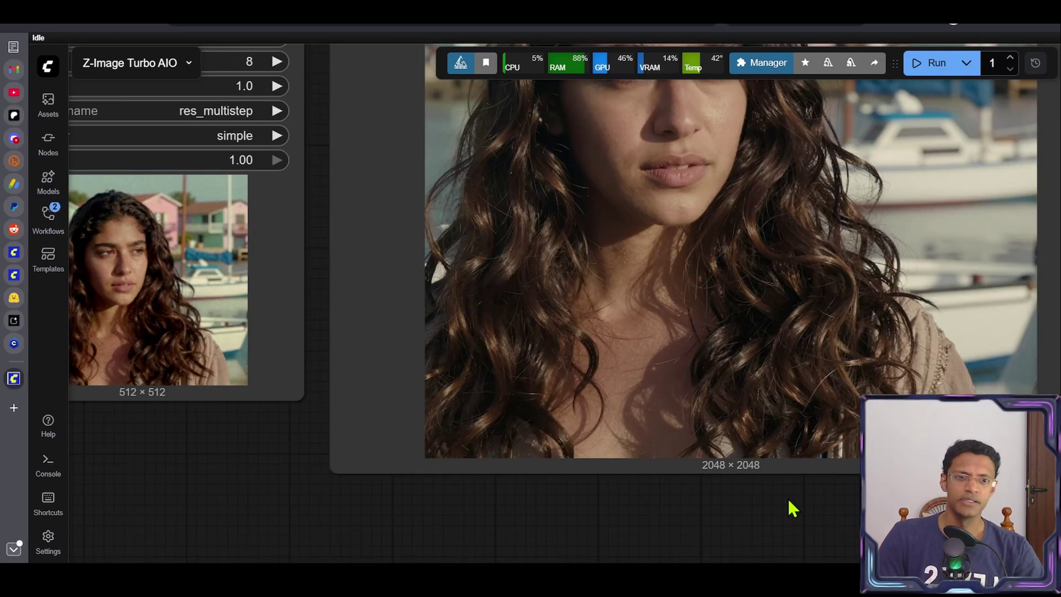
left_click_drag(788, 498, 664, 428)
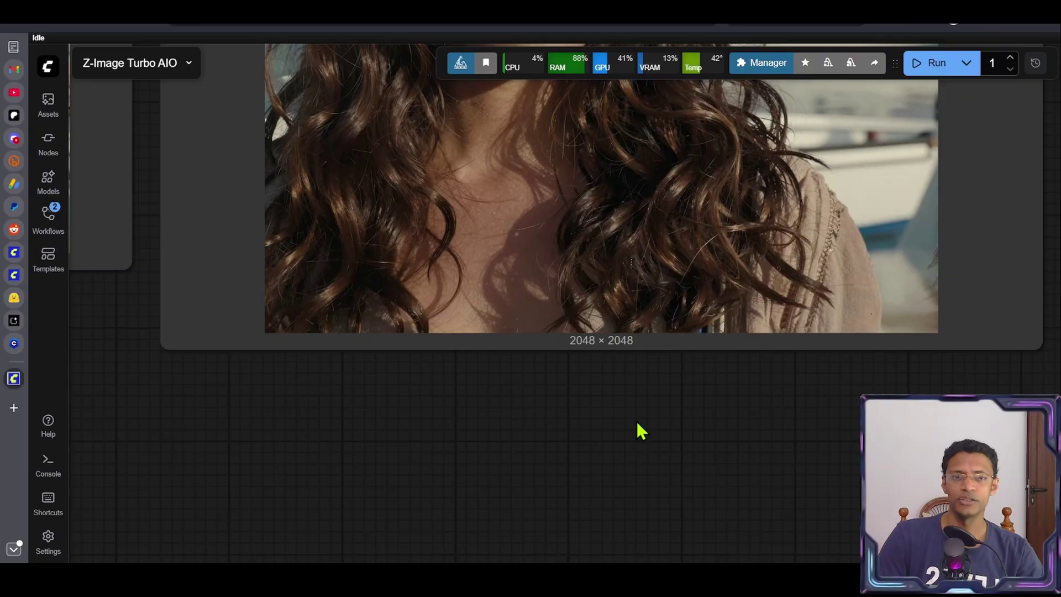
scroll(576, 395, "down", 5)
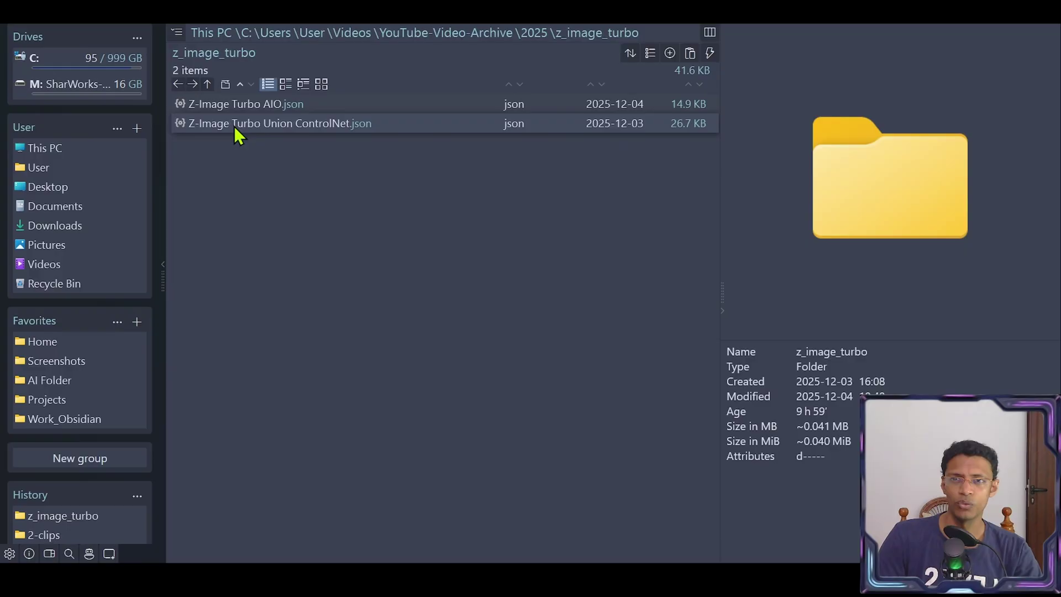
Load Z-Image Turbo Union ControlNet.json, pan to the Model Patch nodes, and open ComfyUI Manager
left_click(233, 126)
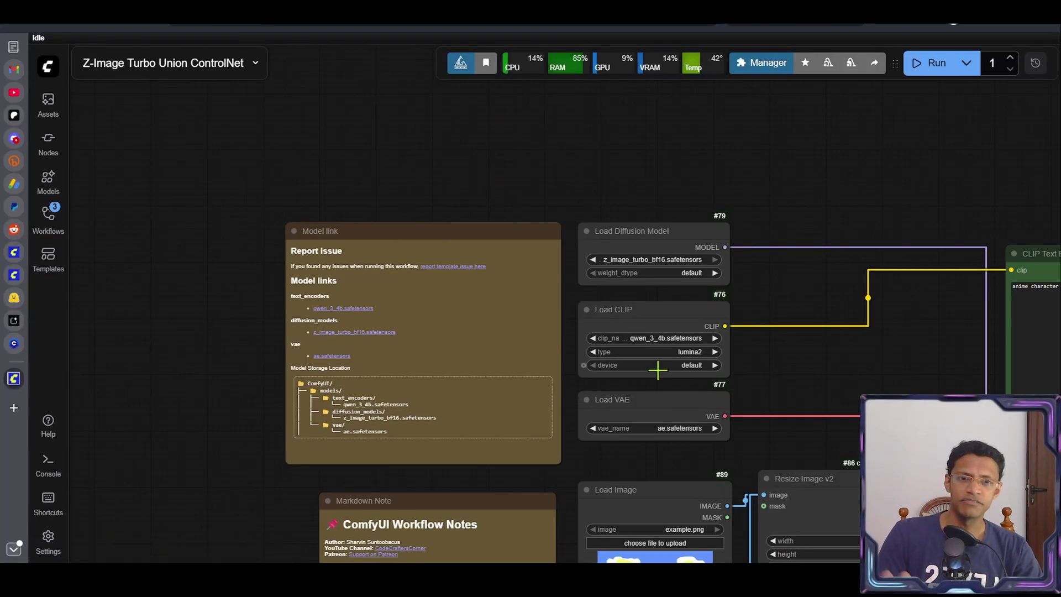
scroll(658, 369, "down", 3)
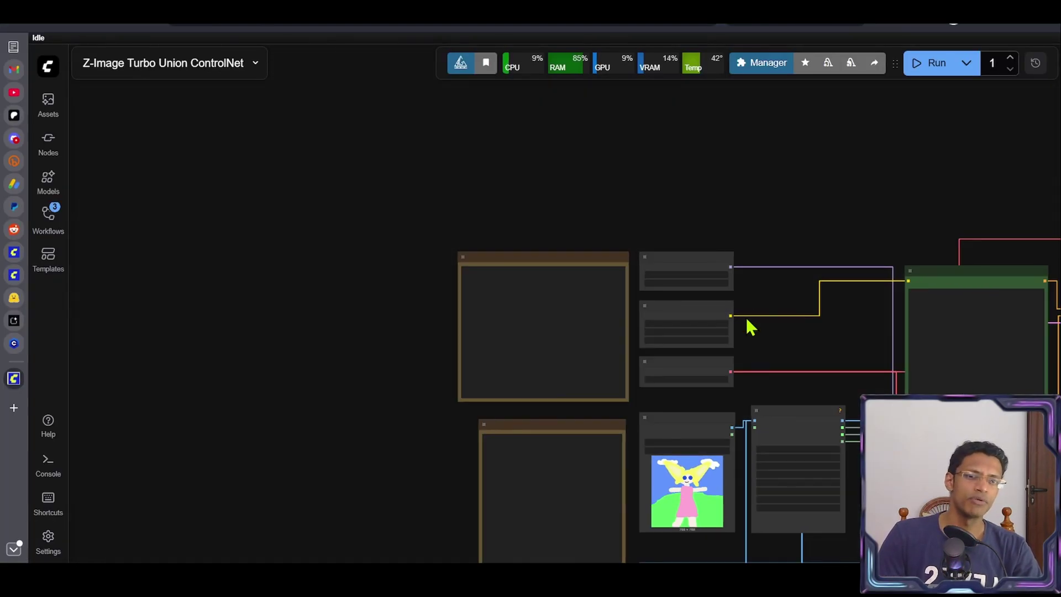
left_click_drag(746, 324, 291, 59)
scroll(536, 267, "up", 5)
scroll(536, 267, "up", 2)
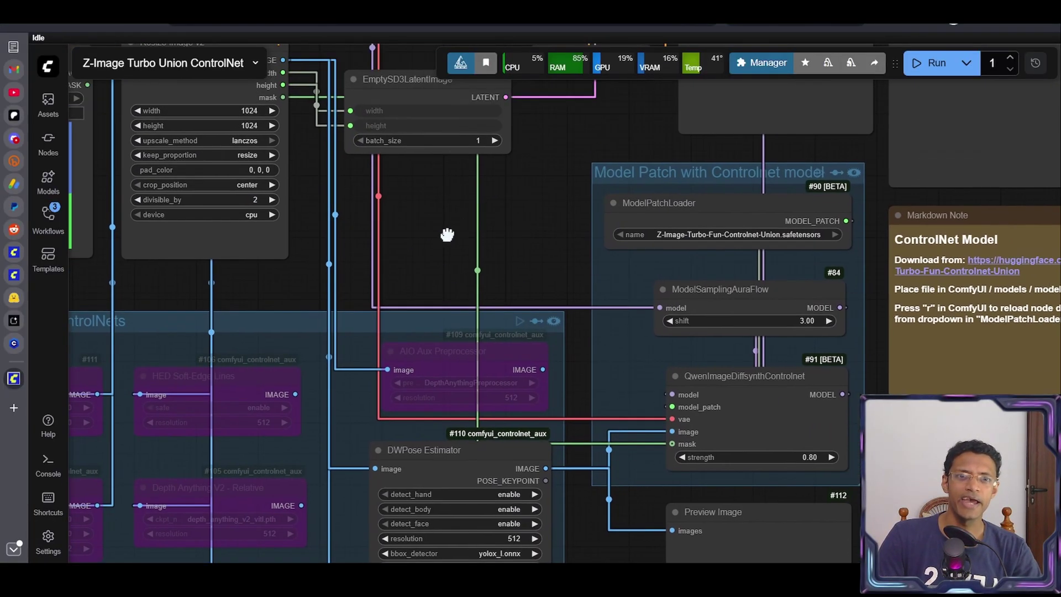
scroll(547, 264, "right", 3)
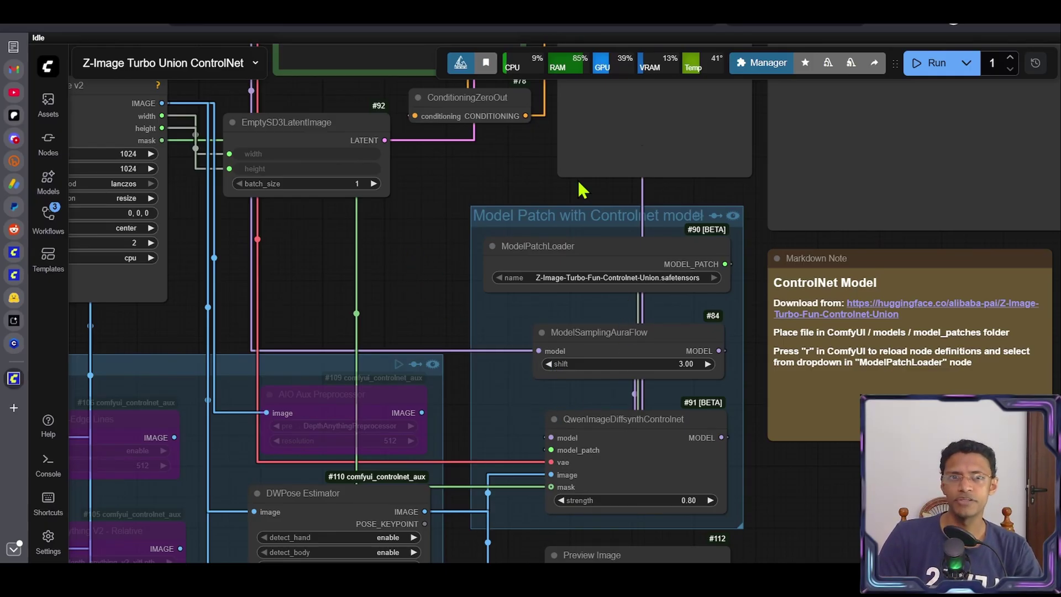
left_click(759, 65)
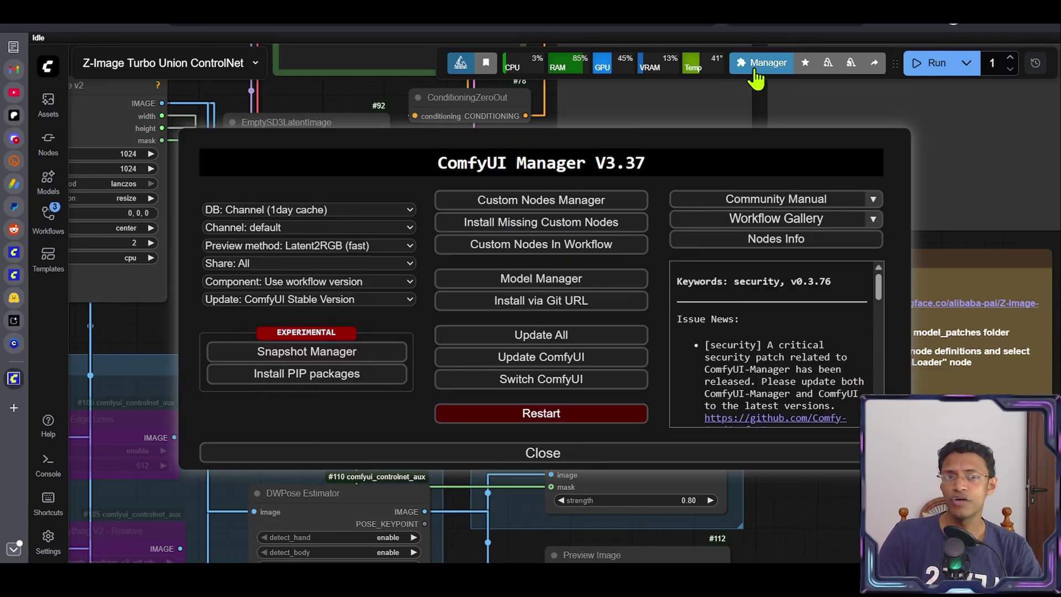
Switch the Manager's update channel to 'ComfyUI Nightly Version' and close the dialog
left_click(329, 300)
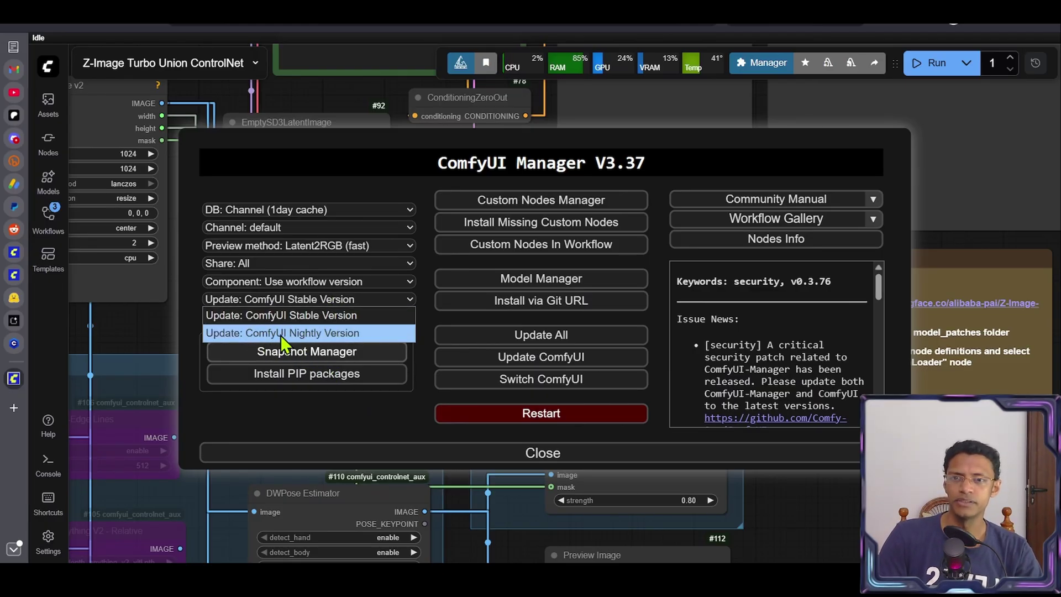
left_click(313, 334)
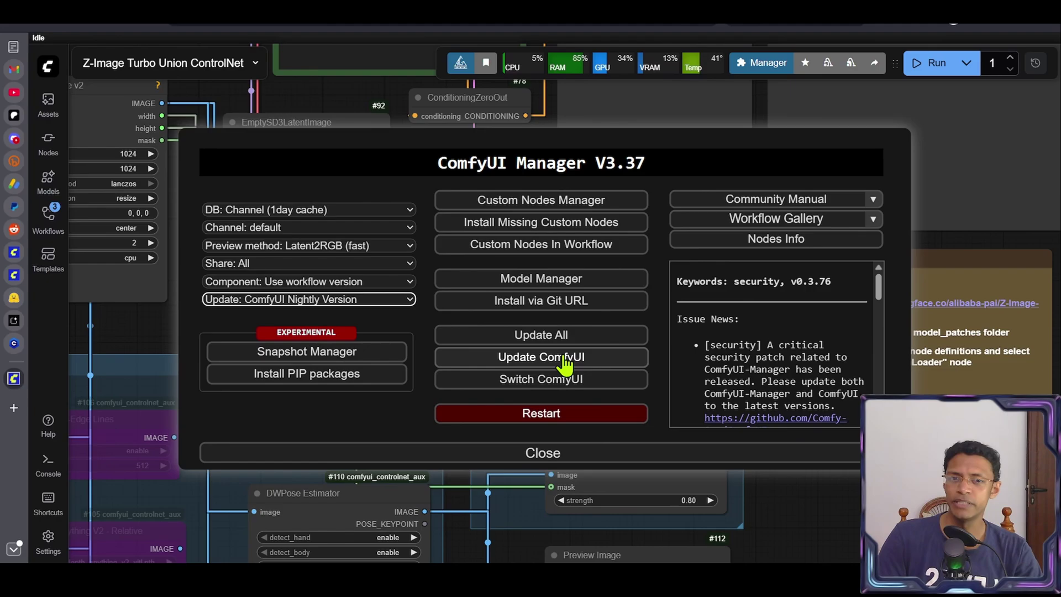
left_click(545, 454)
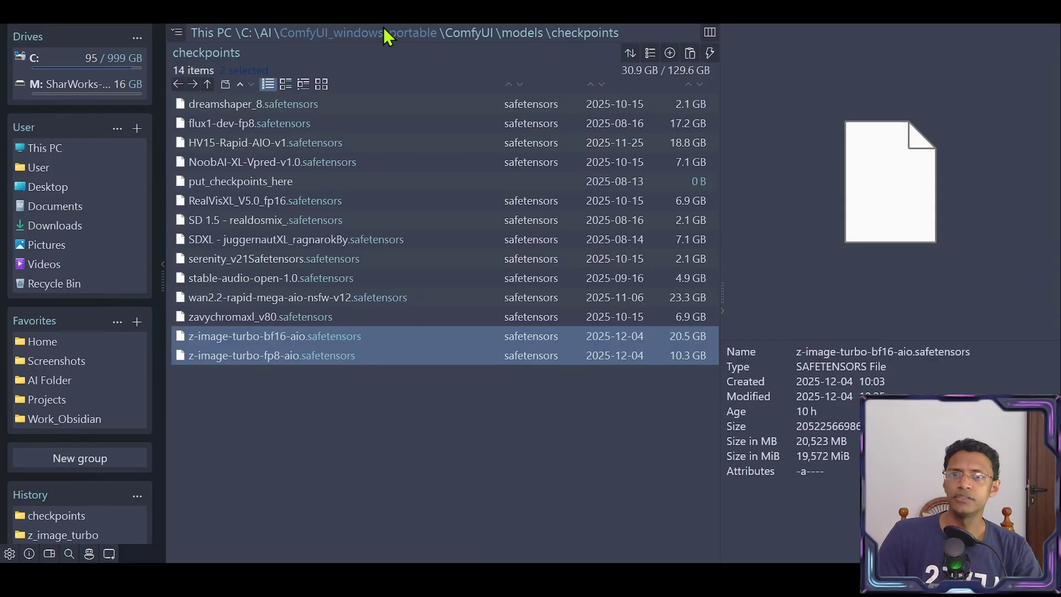
Preview update_comfyui.bat in the portable install's update folder, then return to ComfyUI_windows_portable
left_click(381, 33)
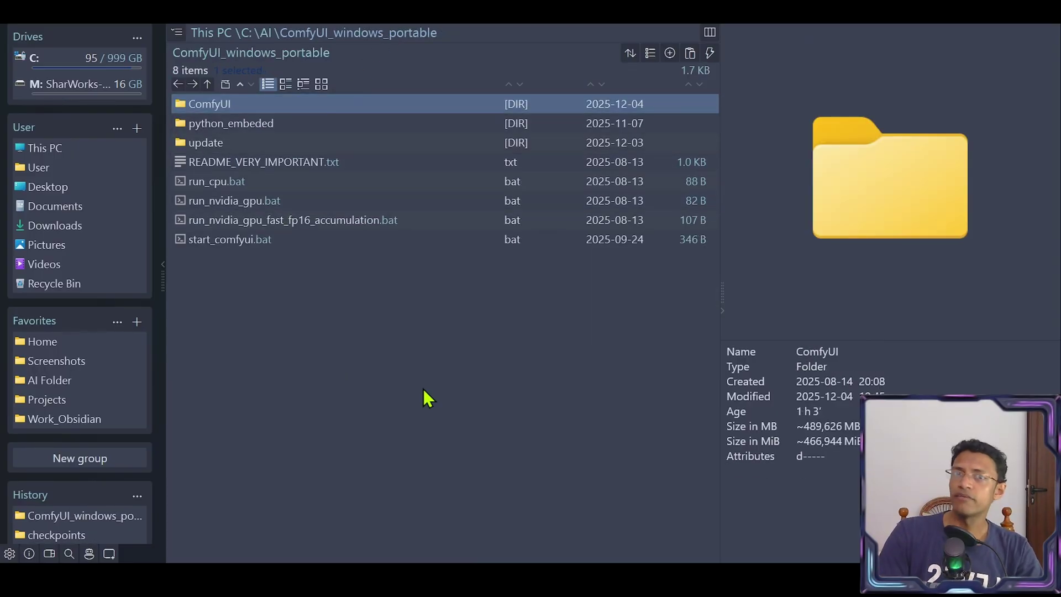
double_click(251, 144)
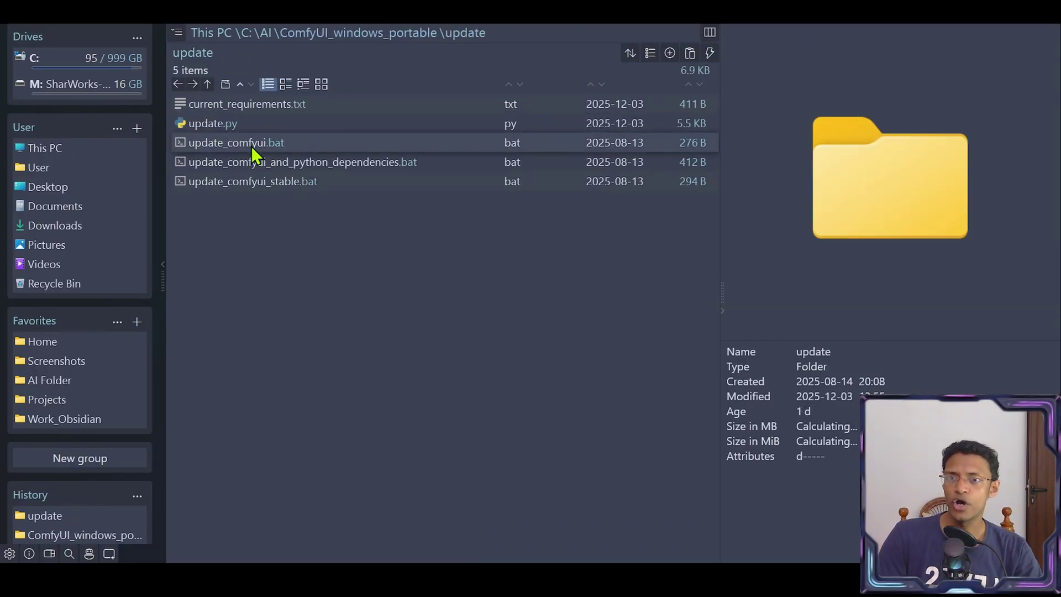
left_click(265, 145)
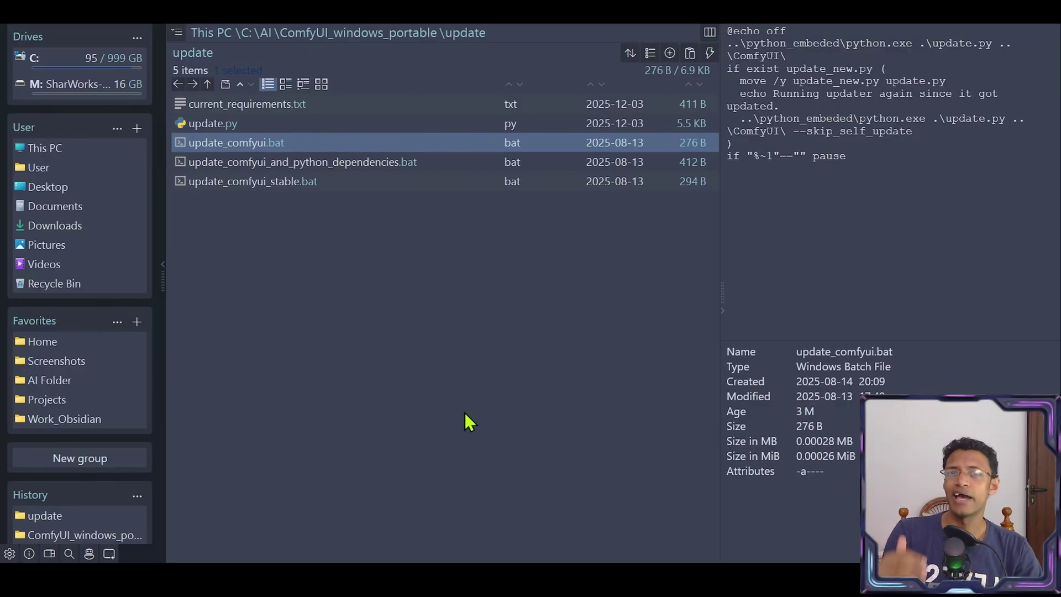
key("alt+Up")
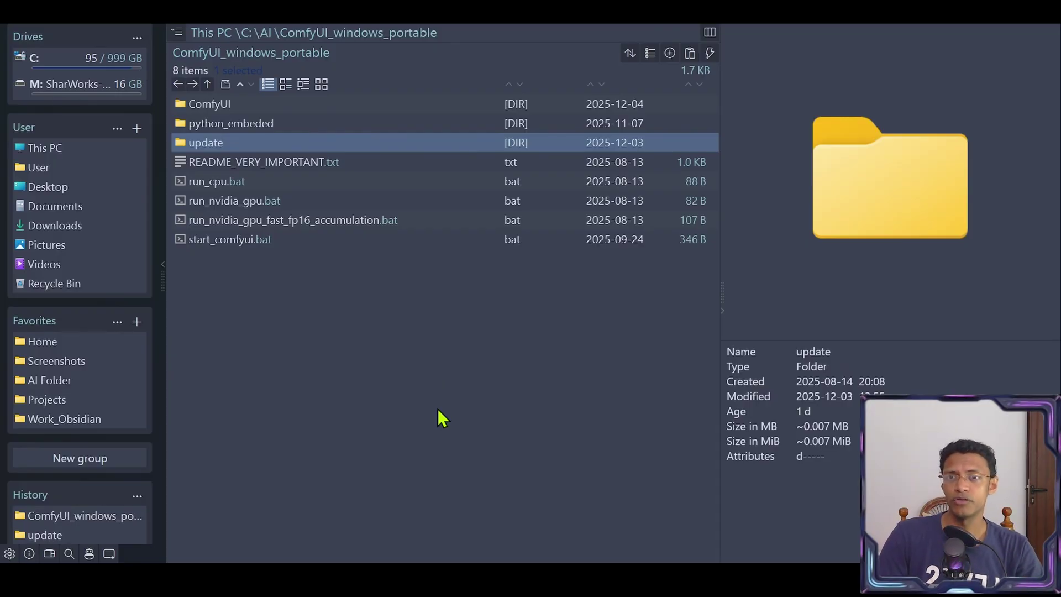
left_click(246, 107)
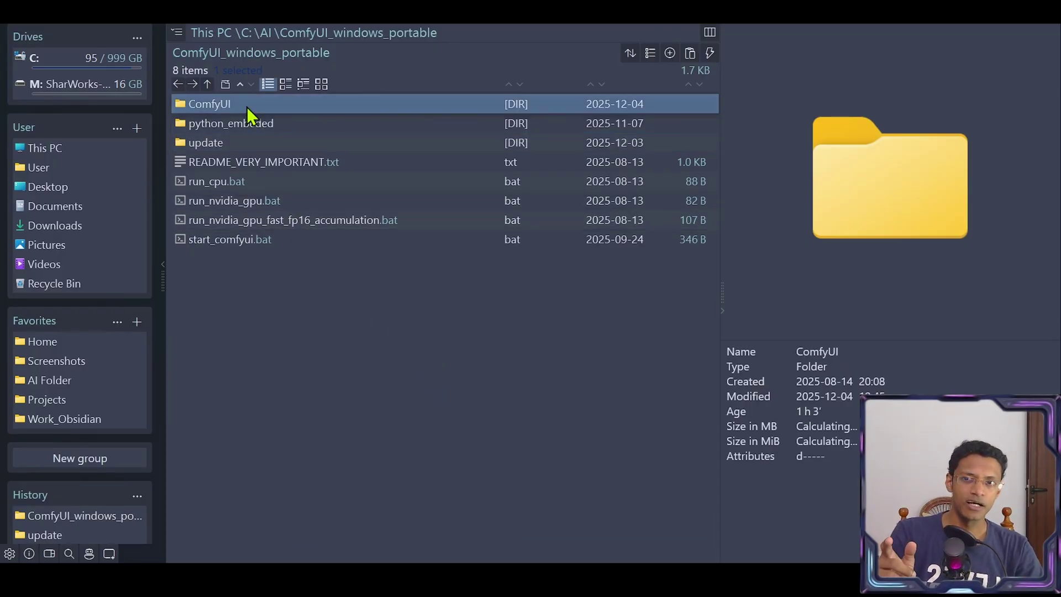
Launch a Command Prompt in the ComfyUI folder via cmd in the address bar, ready for git pull
double_click(246, 107)
left_click(507, 36)
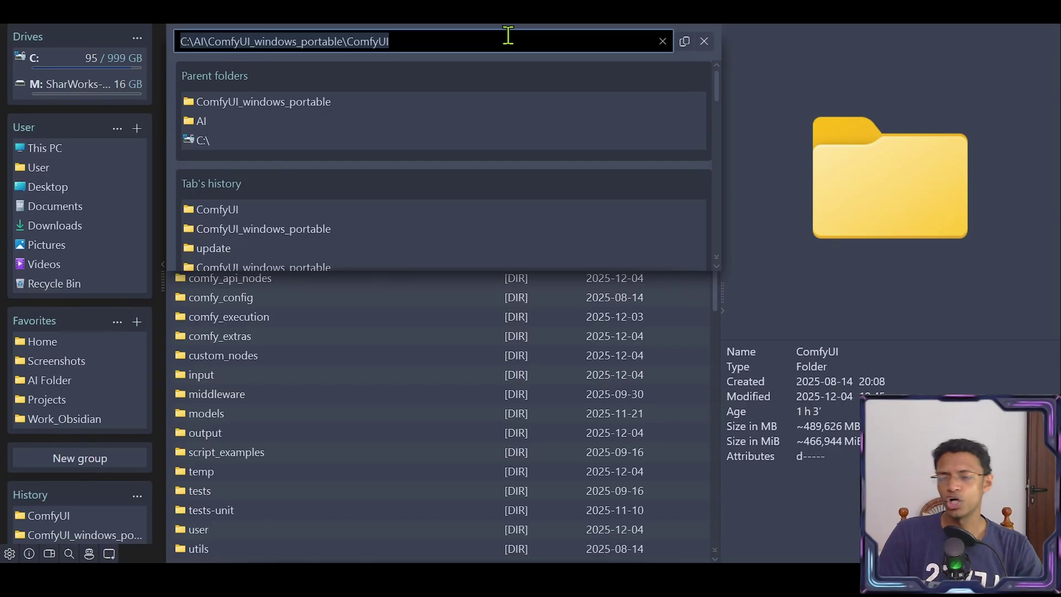
type("cmd")
key("Return")
type("git pull")
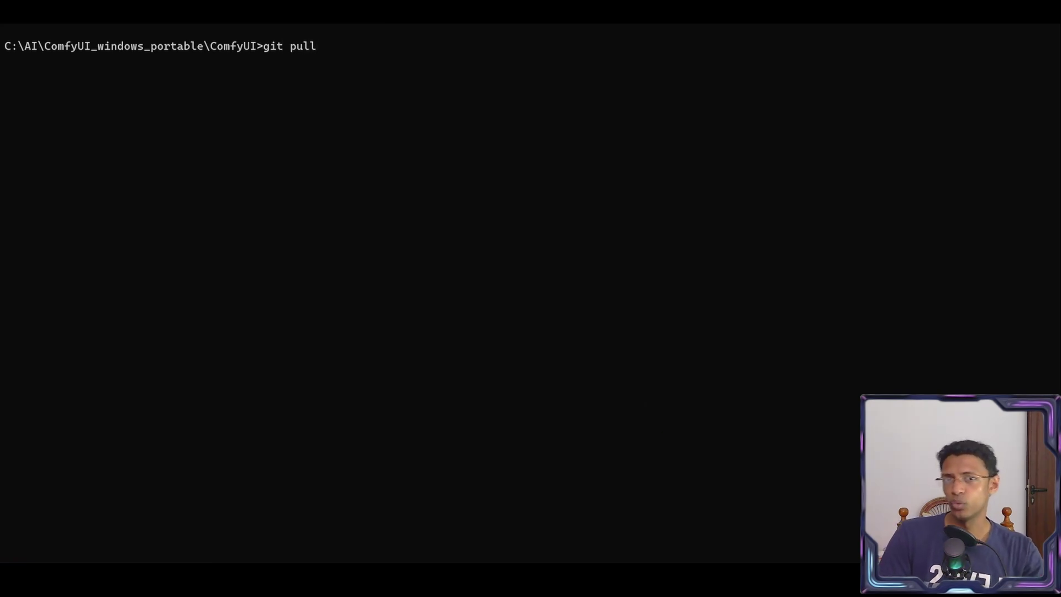
key("BackSpace")
key("BackSpace")
key("BackSpace")
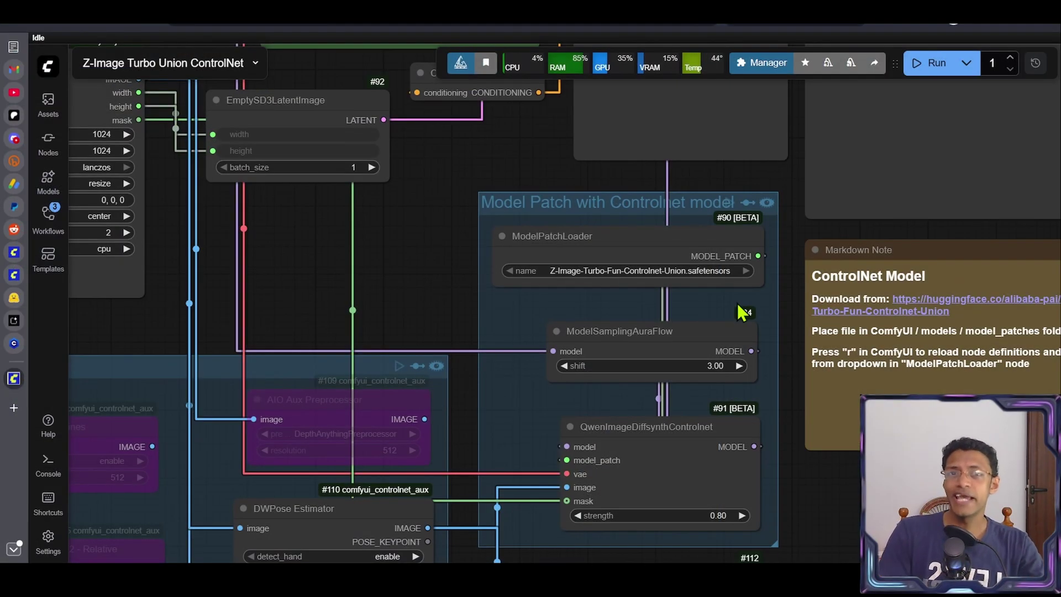
Zoom in on the Model Patch group showing the Z-Image-Turbo-Fun-Controlnet-Union ModelPatchLoader
scroll(720, 300, "up", 3)
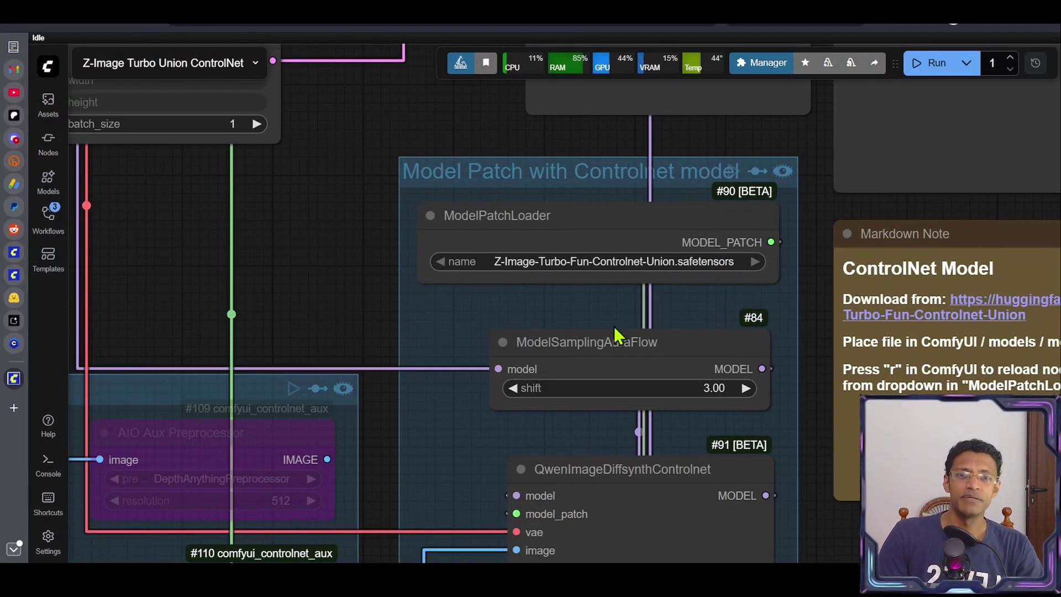